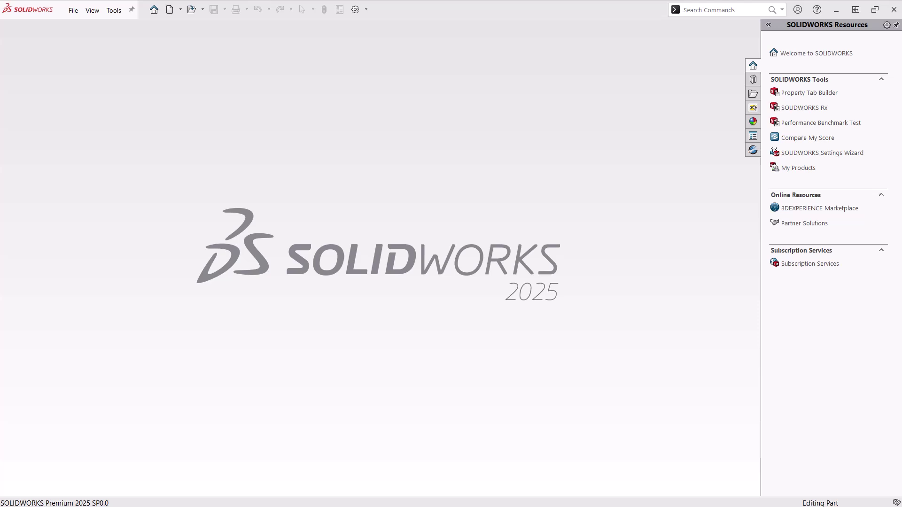
# Open the recent part SUGAR ROCK FARM SIGN.SLDPRT
pyautogui.click(73, 11)
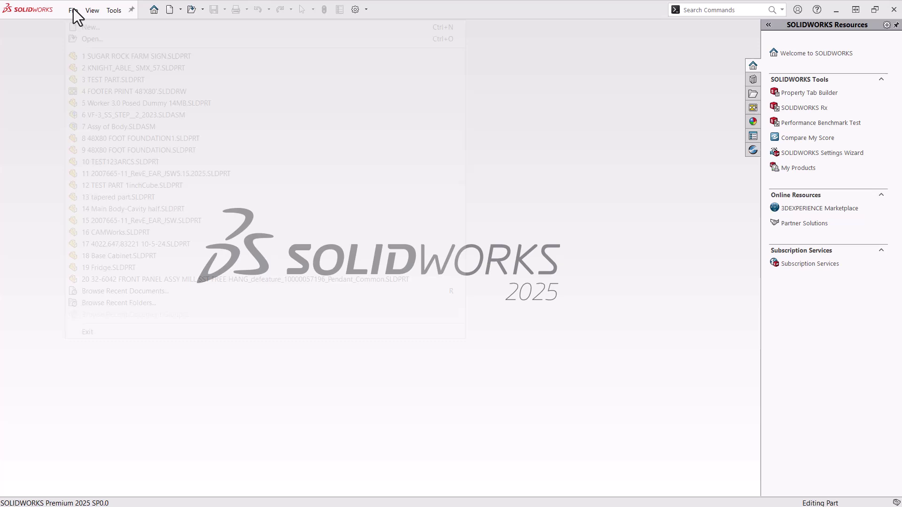
pyautogui.click(73, 10)
pyautogui.click(85, 56)
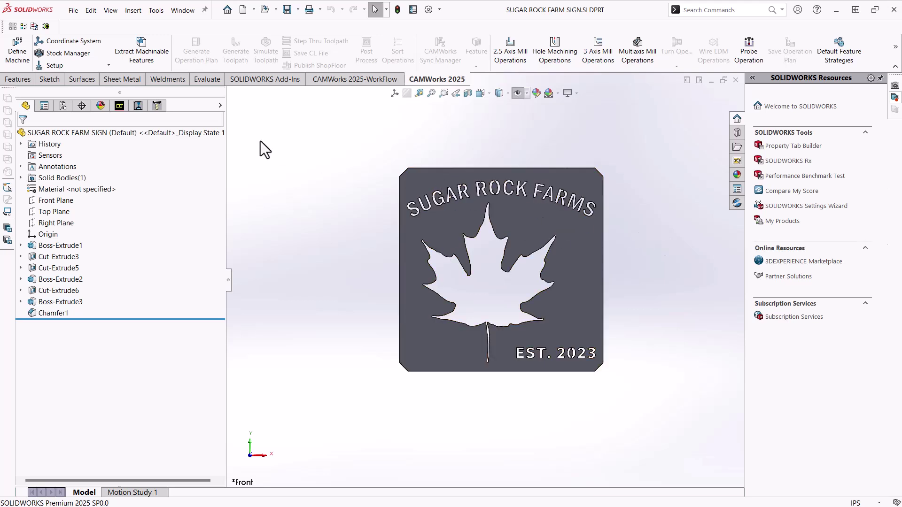
# Launch the CAMWorks Technology Database (TechDB) from the CAMWorks NC Manager
pyautogui.click(120, 106)
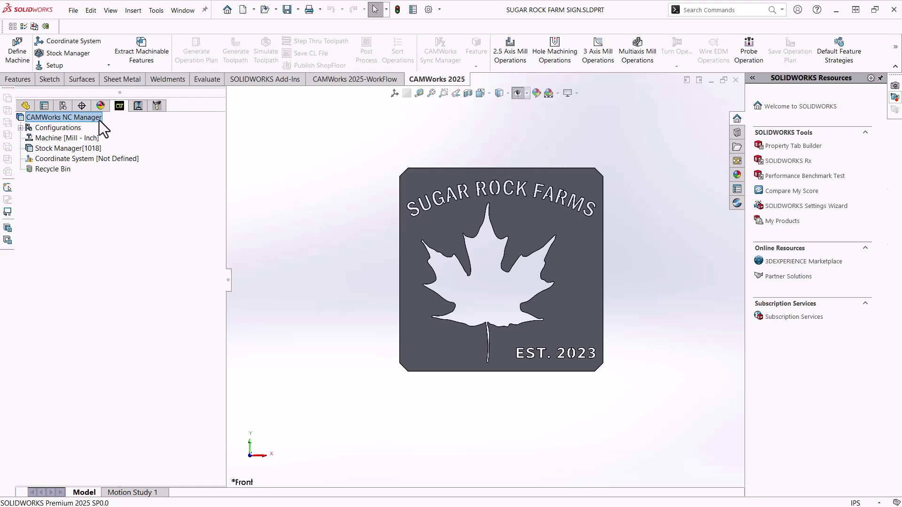
pyautogui.rightClick(86, 119)
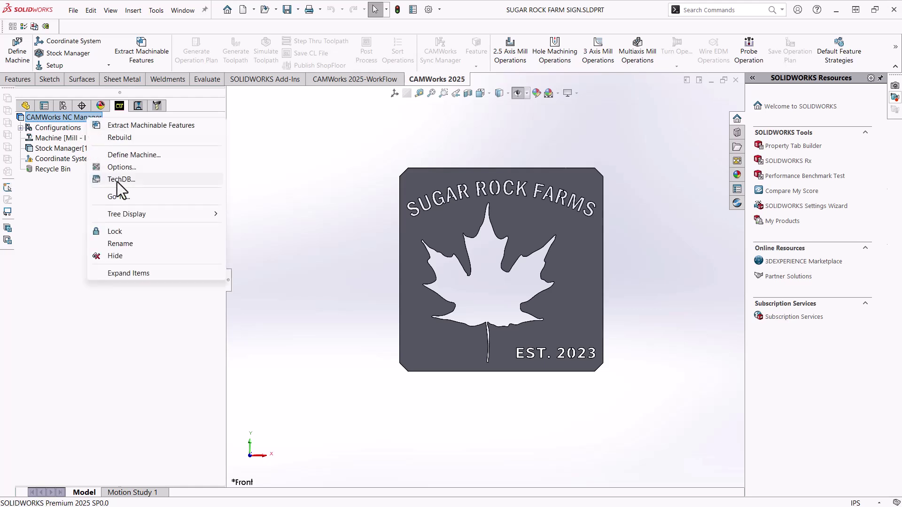
pyautogui.click(156, 180)
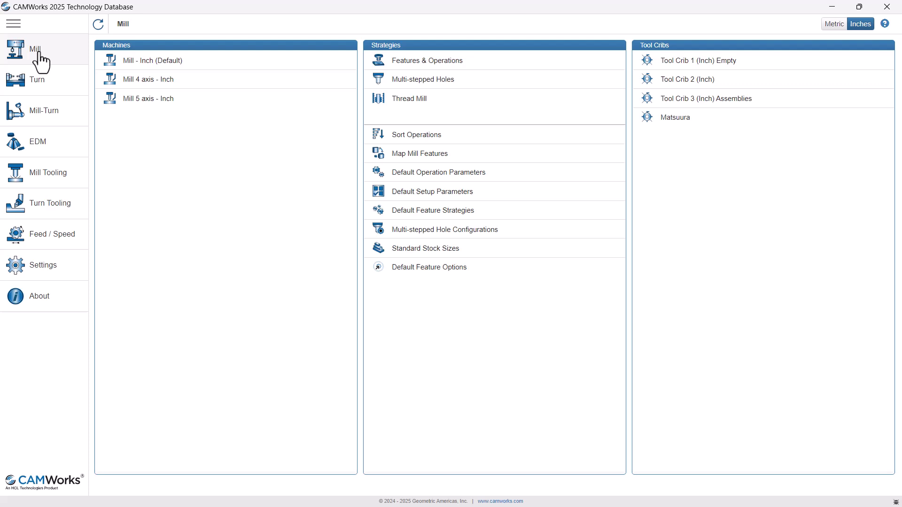
# Copy the default Mill - Inch machine and name the copy CNC PLASMA
pyautogui.click(166, 65)
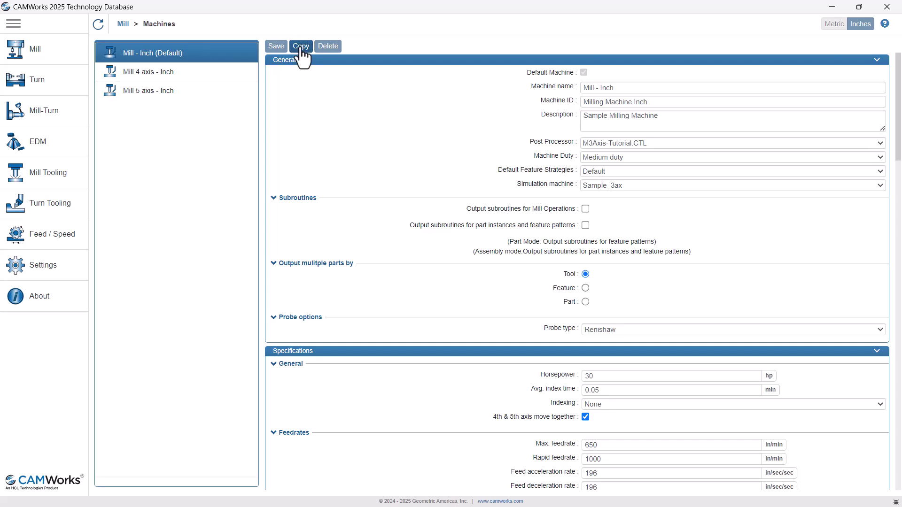
pyautogui.click(301, 46)
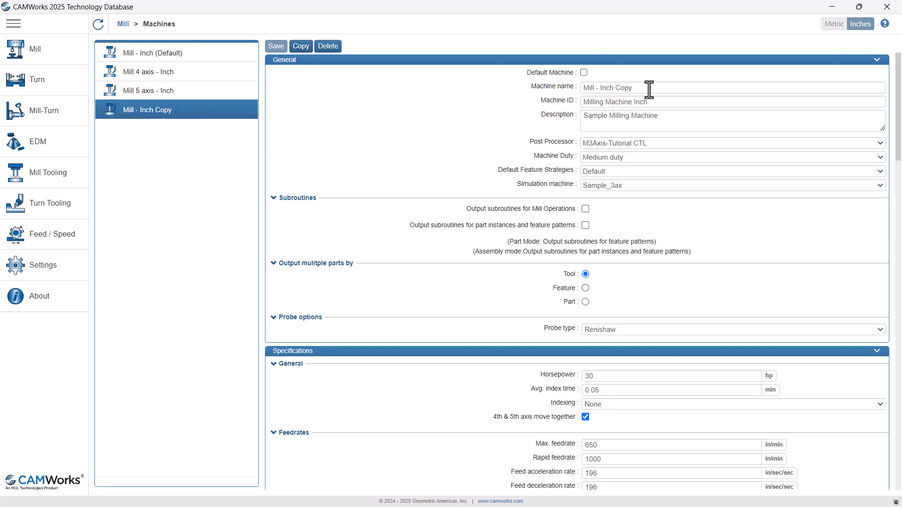
pyautogui.moveTo(649, 89); pyautogui.dragTo(576, 91)
pyautogui.write('CNC ')
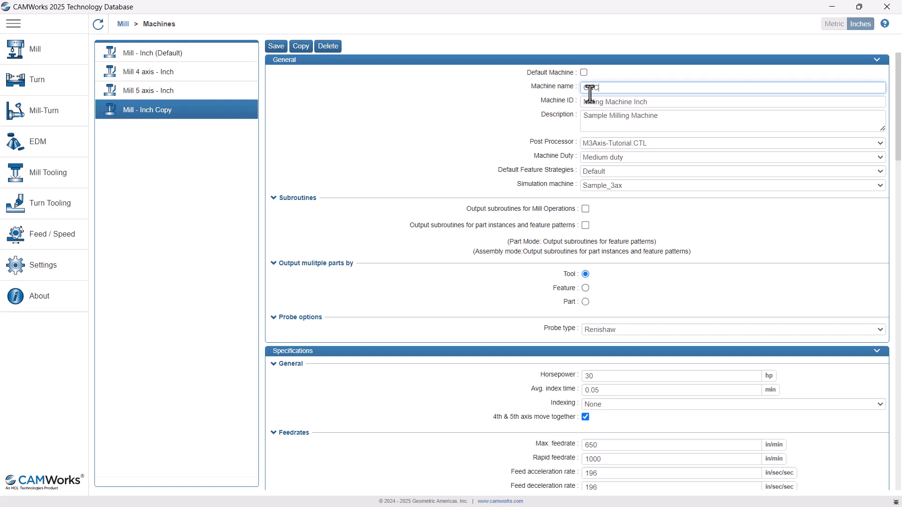
pyautogui.write('PLASMA')
# Set Machine ID to MACHINE 1 and description to 3 AXIS CNC PLASMA 4'X 8' TABLE
pyautogui.click(648, 103)
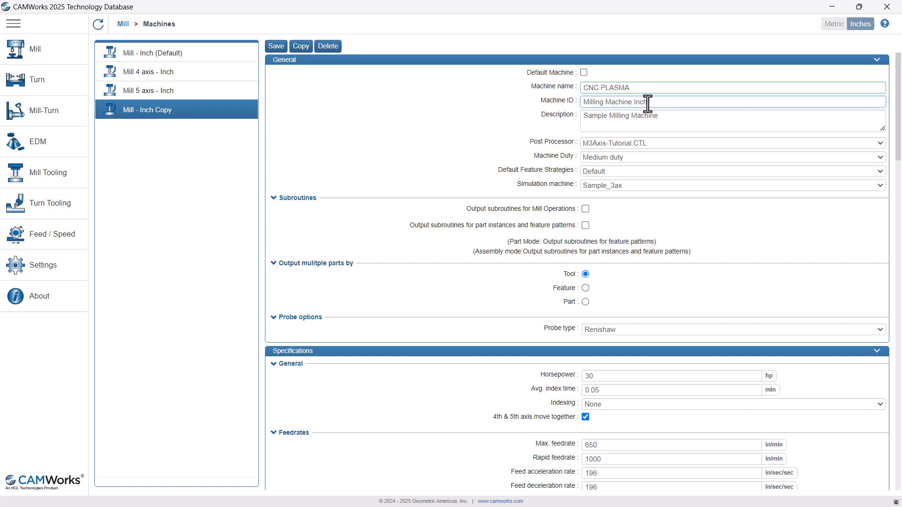
pyautogui.hotkey('ctrl', 'BackSpace')
pyautogui.hotkey('ctrl', 'BackSpace')
pyautogui.hotkey('ctrl', 'BackSpace')
pyautogui.write('MACHINE 1')
pyautogui.tripleClick(662, 122)
pyautogui.press('BackSpace')
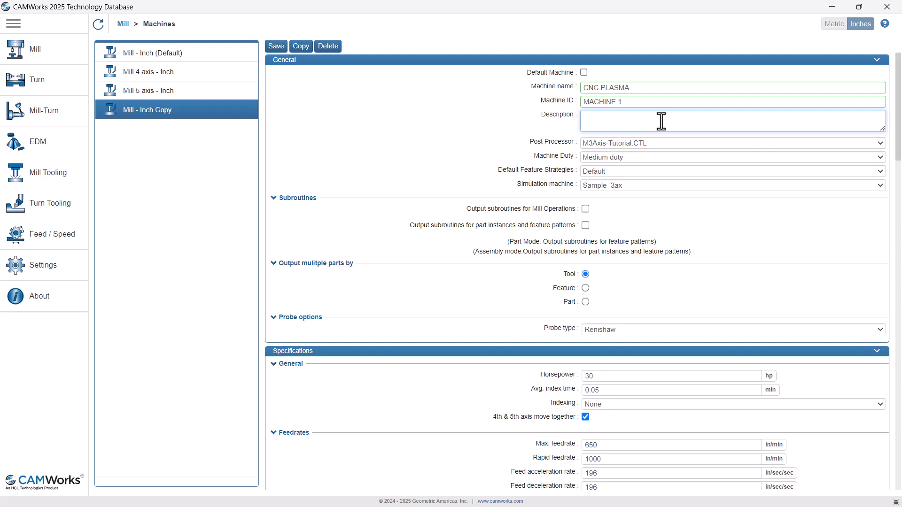
pyautogui.write("3 AXIS CNC PLASMA 4'X 8' TABLE")
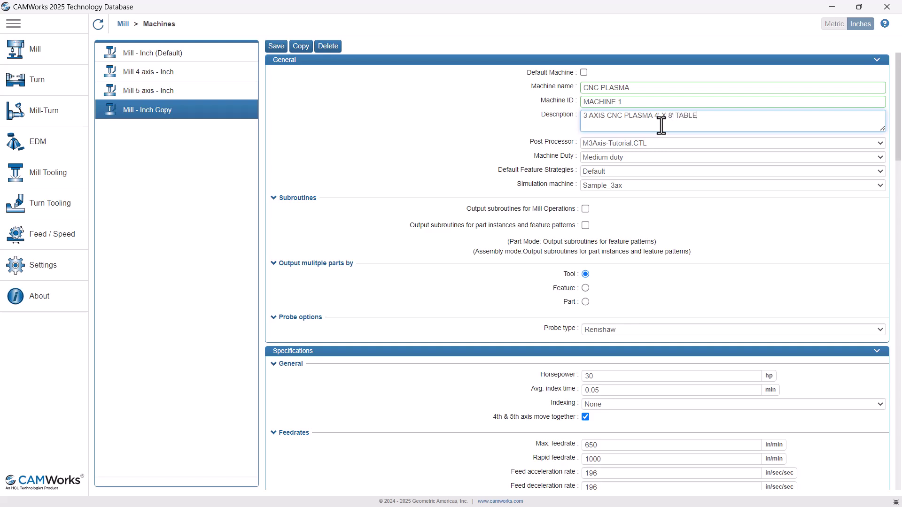
# Assign the BASIC_LASER_PLASMA_WATER.CTL post processor and save the machine
pyautogui.click(661, 142)
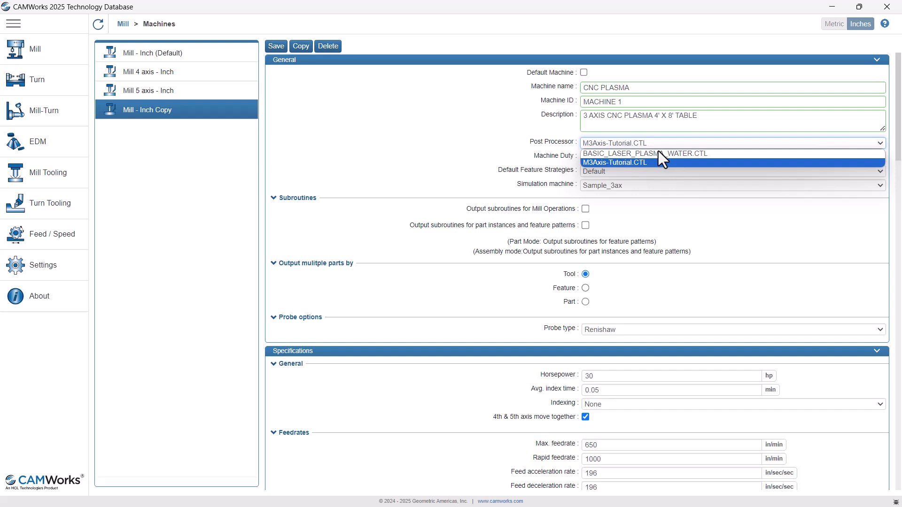
pyautogui.click(658, 157)
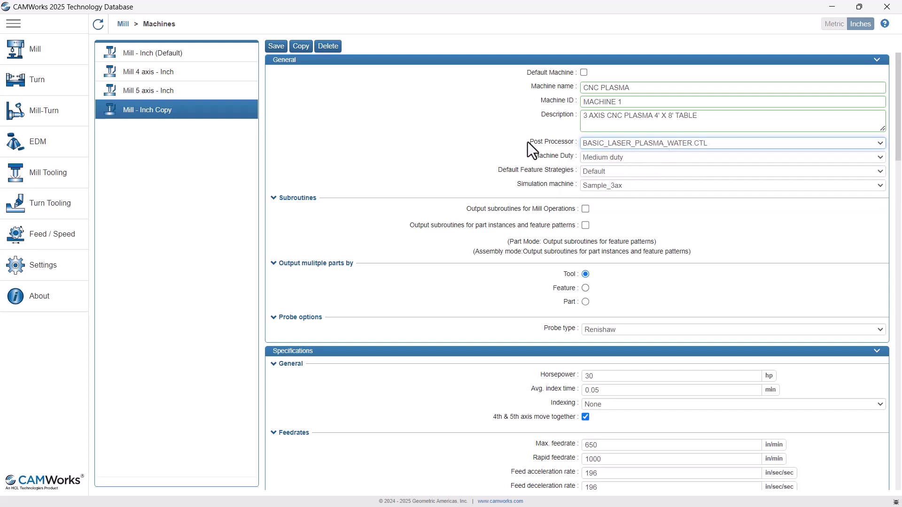
pyautogui.click(278, 47)
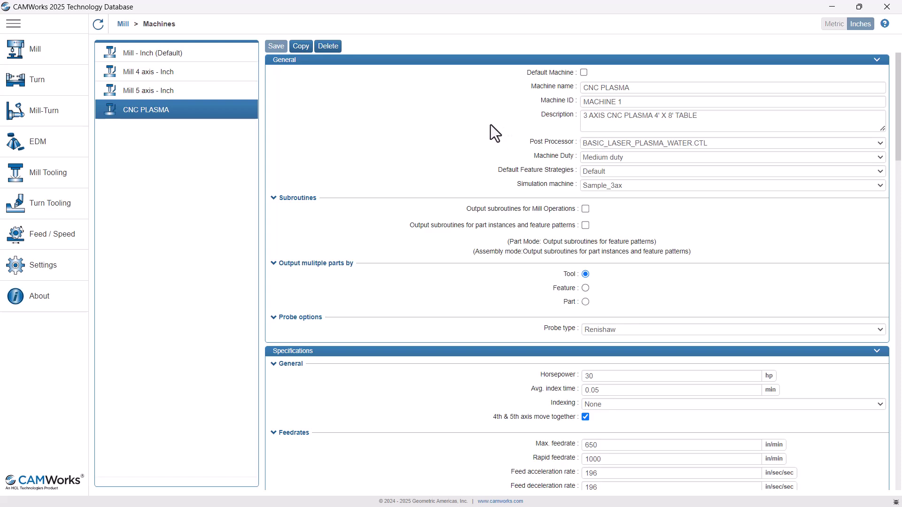
# Copy Tool Crib 1 (Inch) Empty and name the new crib CNC PLASMA
pyautogui.click(41, 50)
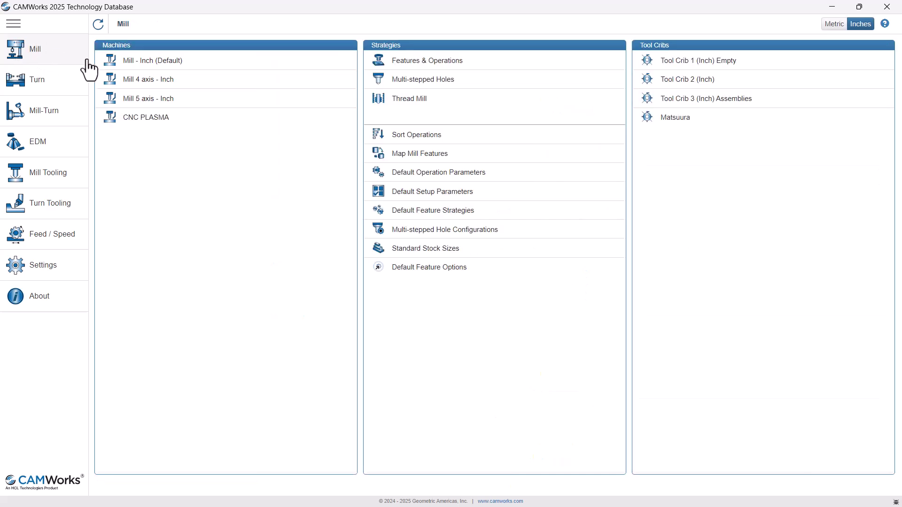
pyautogui.click(727, 67)
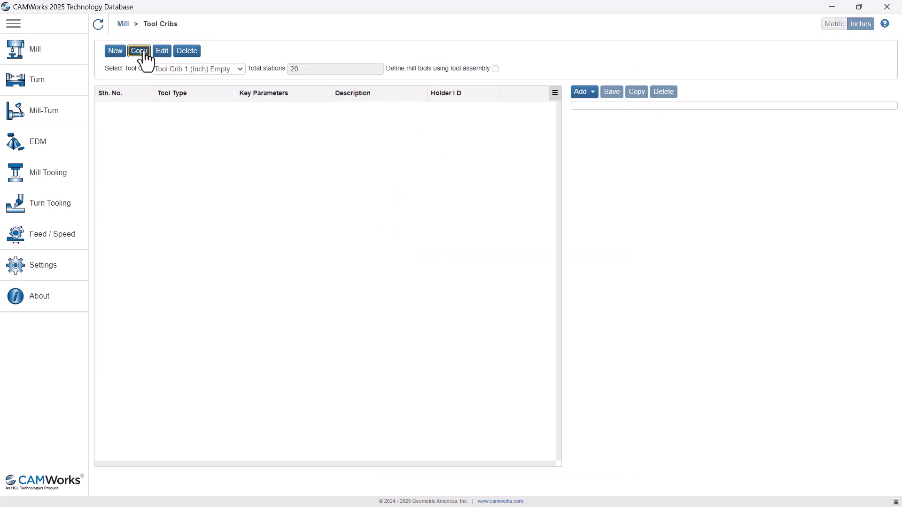
pyautogui.click(141, 52)
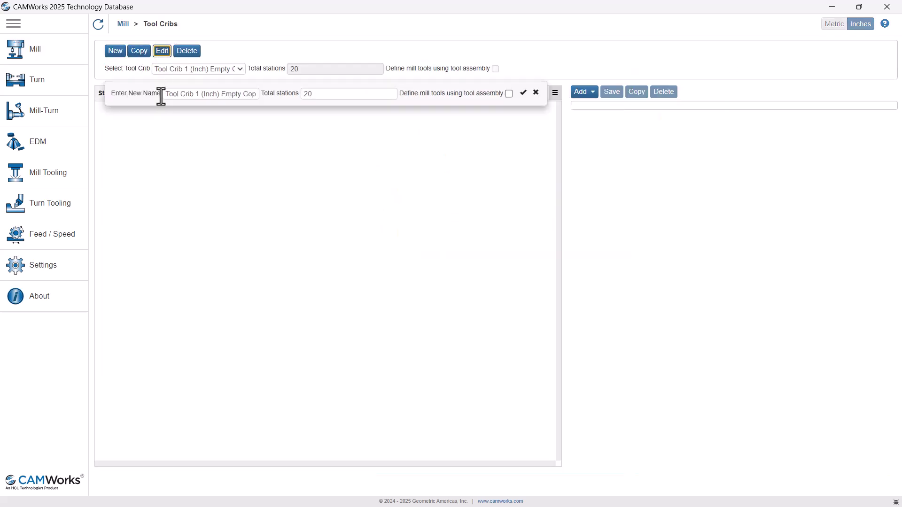
pyautogui.moveTo(161, 96); pyautogui.dragTo(288, 95)
pyautogui.write('CNC ')
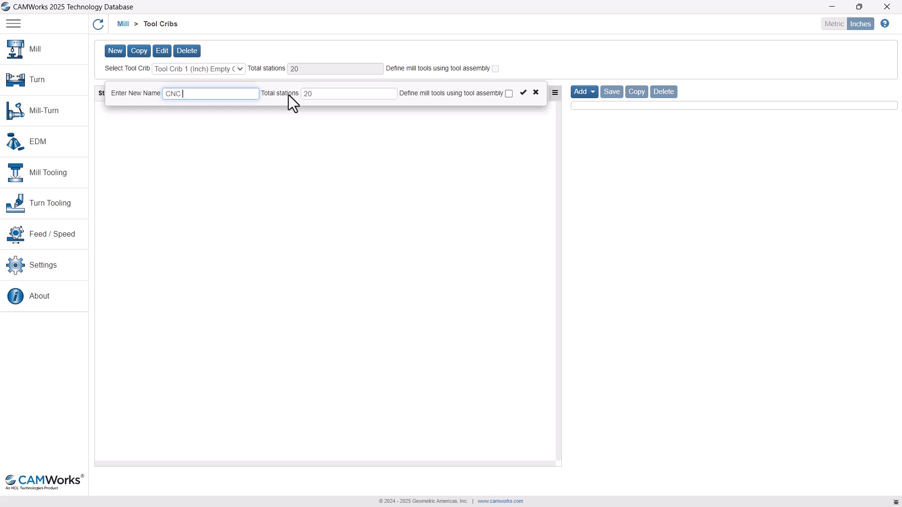
pyautogui.write('PLASMA')
pyautogui.click(524, 93)
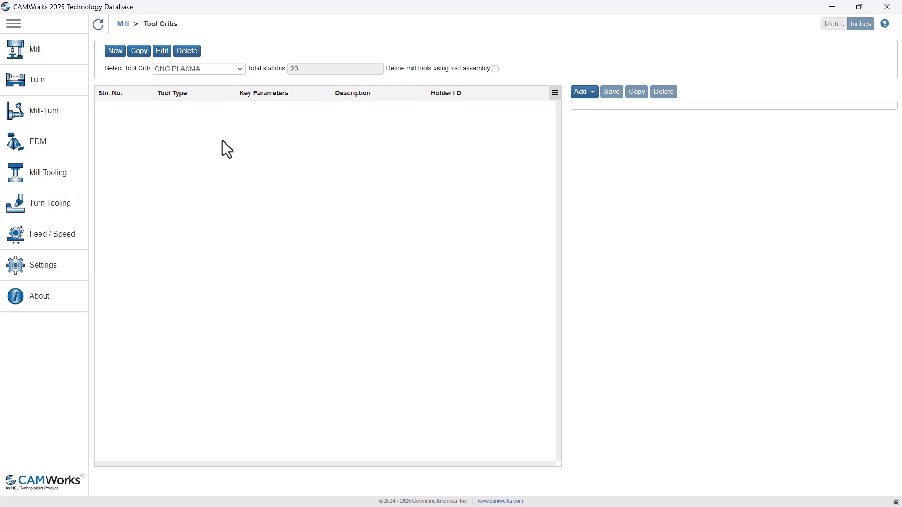
# Add a 1/8-inch carbide flat end mill to the crib and close the database
pyautogui.click(583, 93)
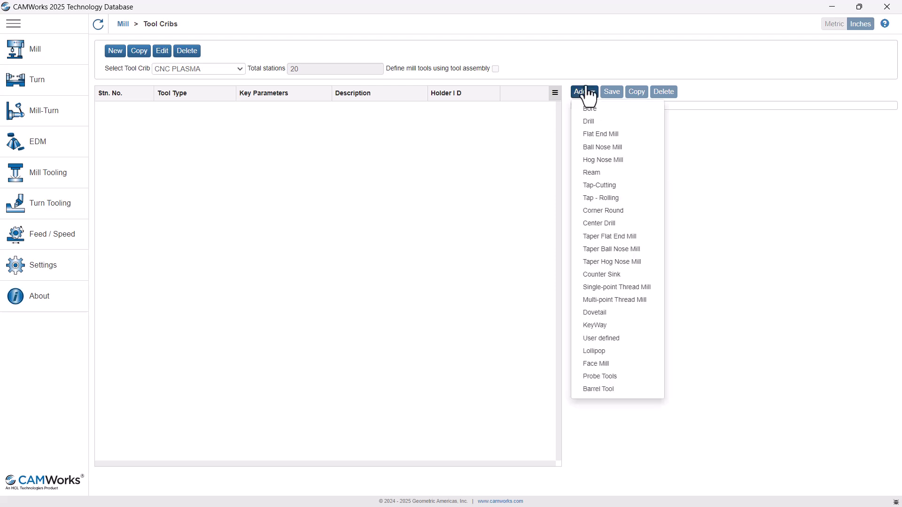
pyautogui.click(597, 135)
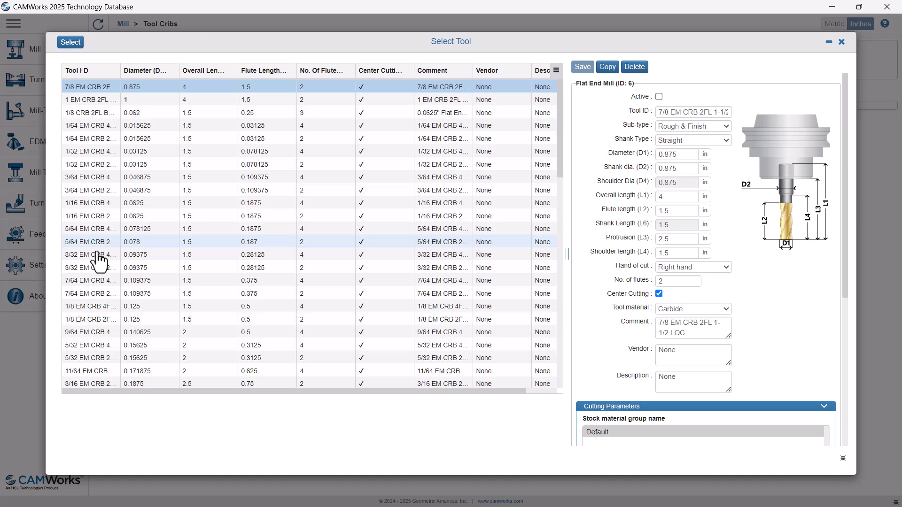
pyautogui.click(98, 320)
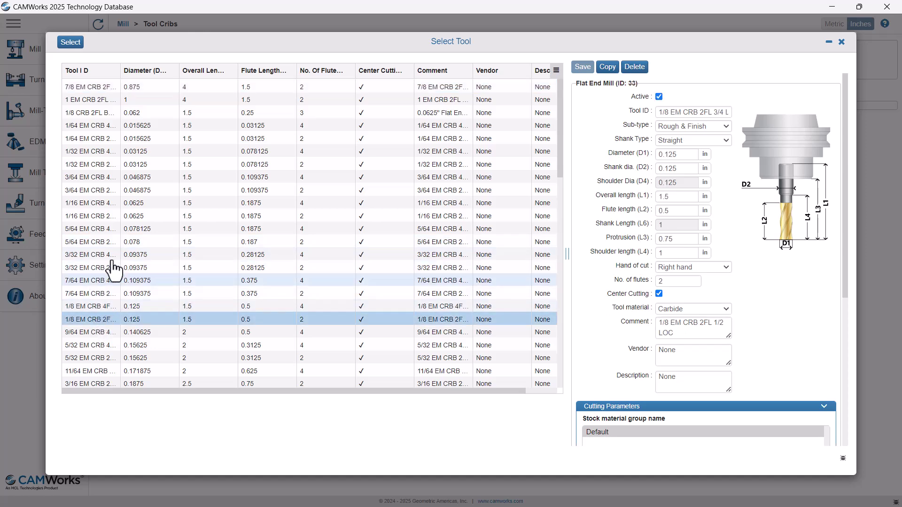
pyautogui.click(69, 45)
pyautogui.click(63, 61)
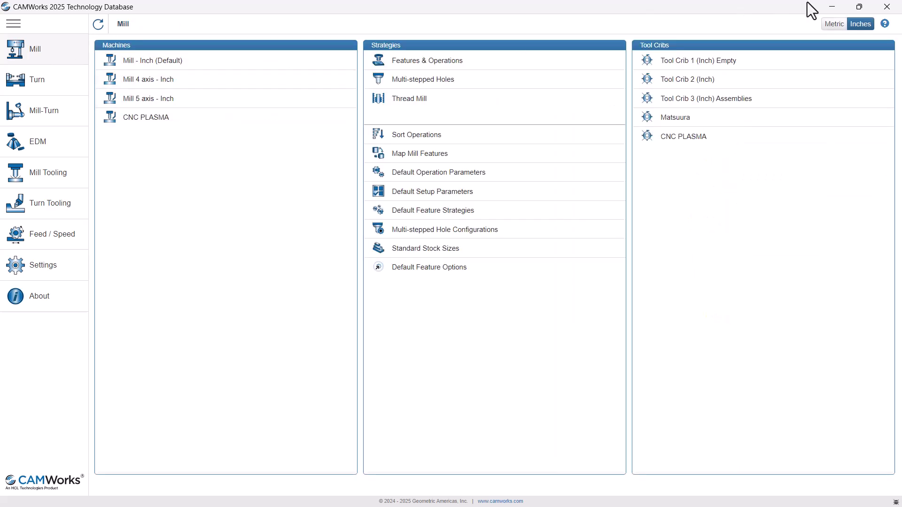
pyautogui.click(887, 10)
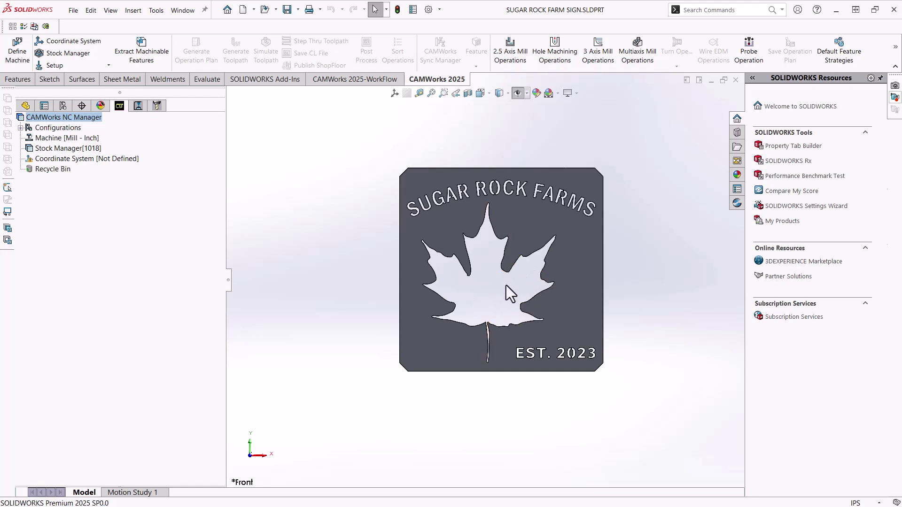
# Open Default Feature Strategies with the Technology Database as the Edit/View scheme source
pyautogui.click(156, 11)
pyautogui.moveTo(181, 63)
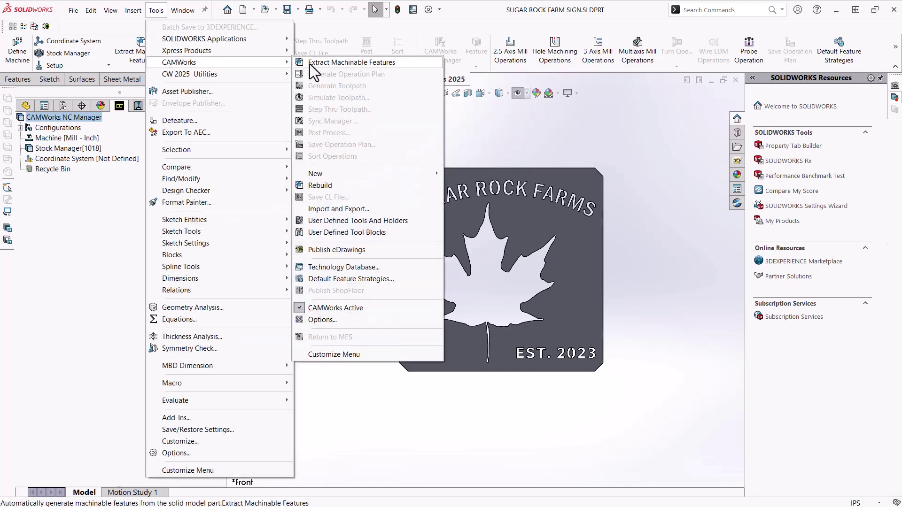
pyautogui.click(350, 280)
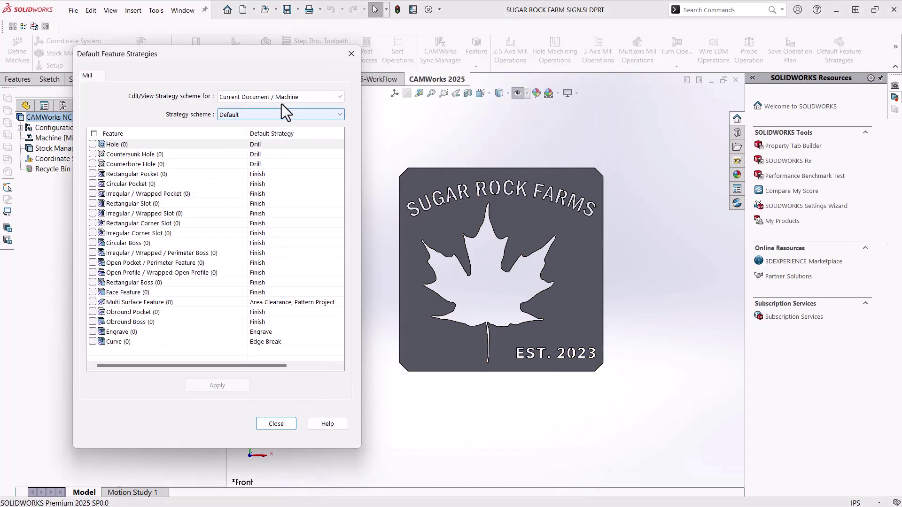
pyautogui.click(287, 99)
pyautogui.click(275, 116)
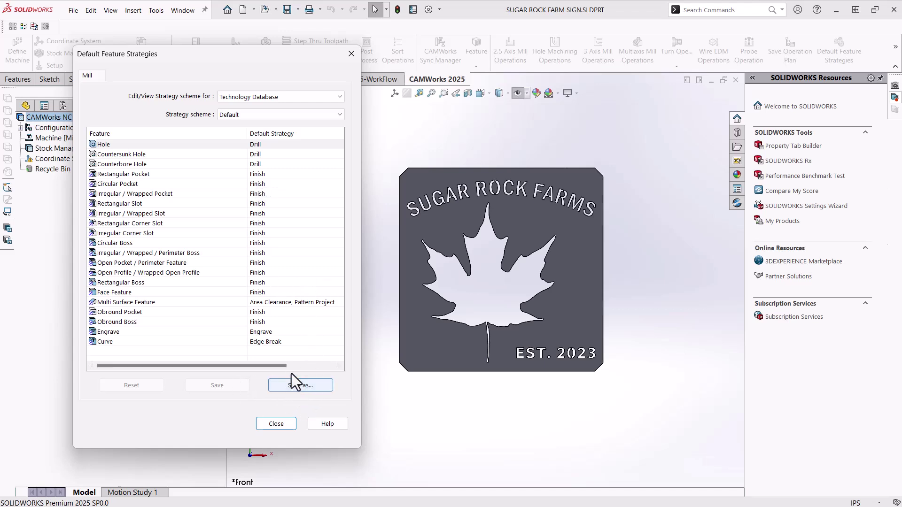
# Keep the Default strategy scheme instead of CNC PLASMA STRATEGIES
pyautogui.click(239, 116)
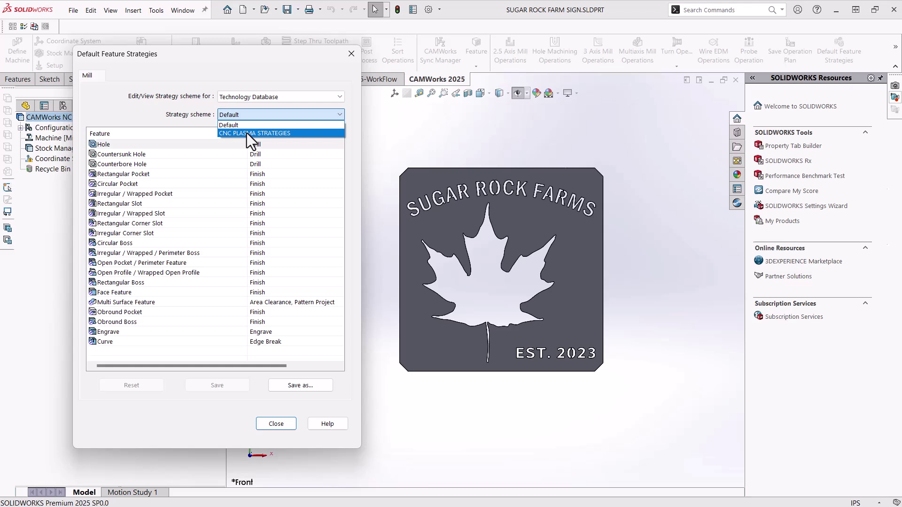
pyautogui.click(225, 123)
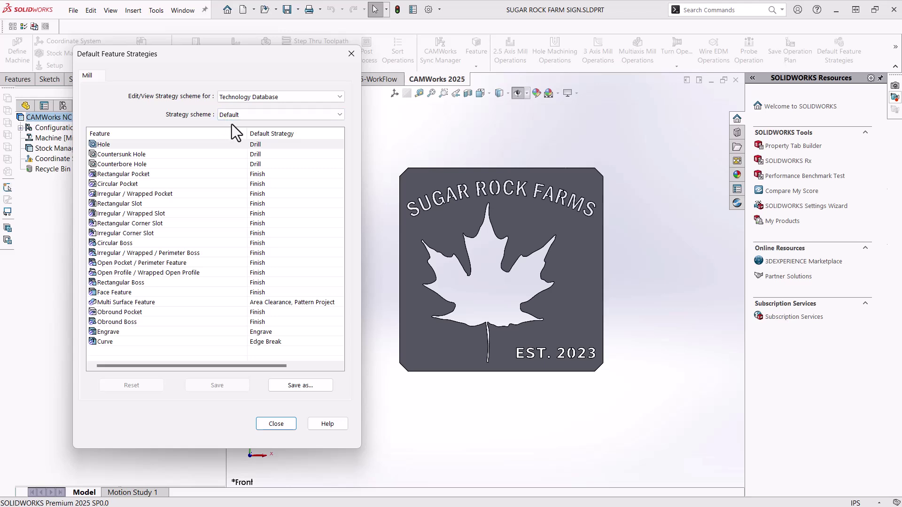
pyautogui.click(233, 116)
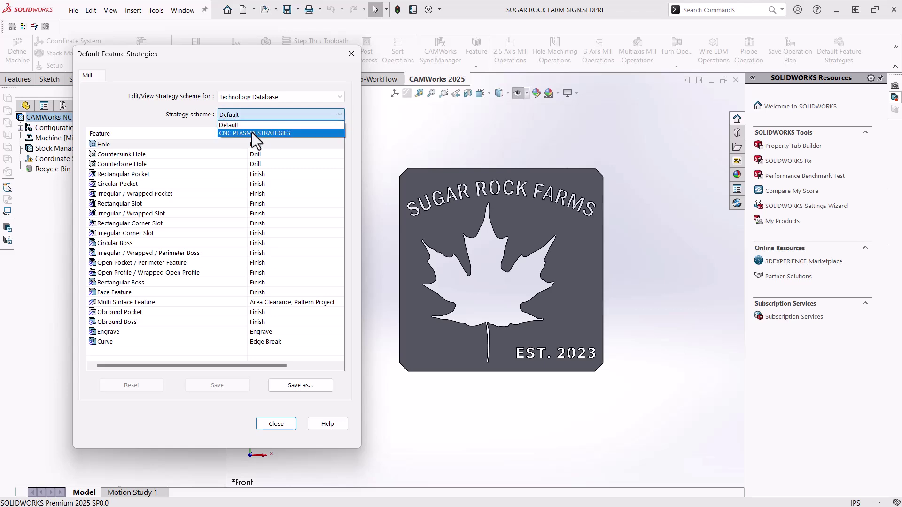
pyautogui.click(168, 118)
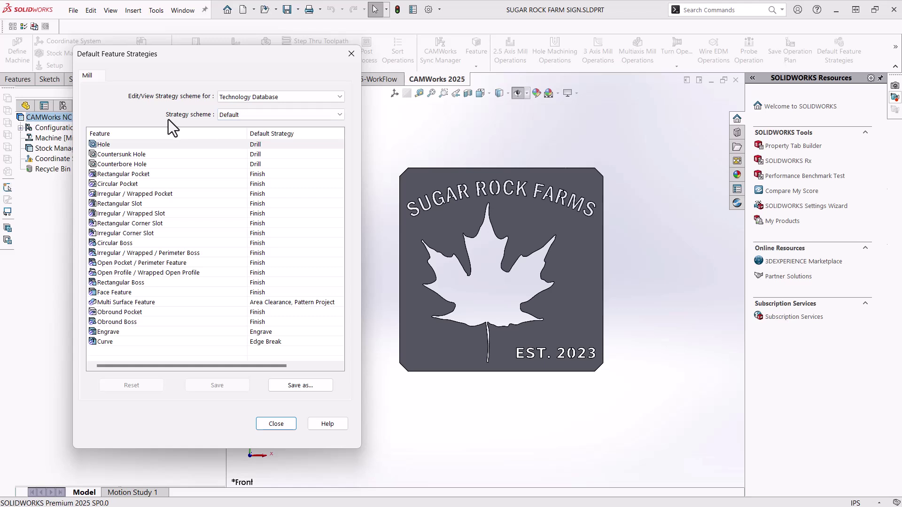
# Close the strategies dialog and accept CAMWorks options extracting only Non holes mill features
pyautogui.click(274, 426)
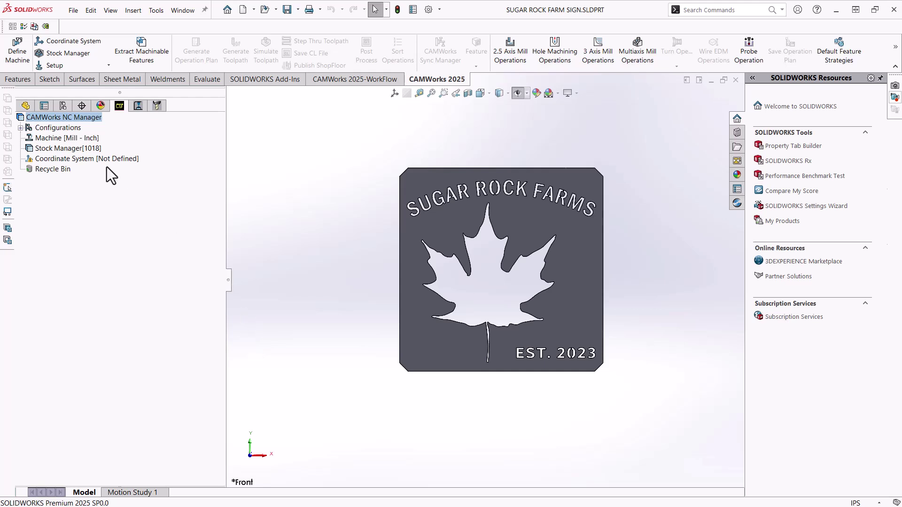
pyautogui.rightClick(93, 124)
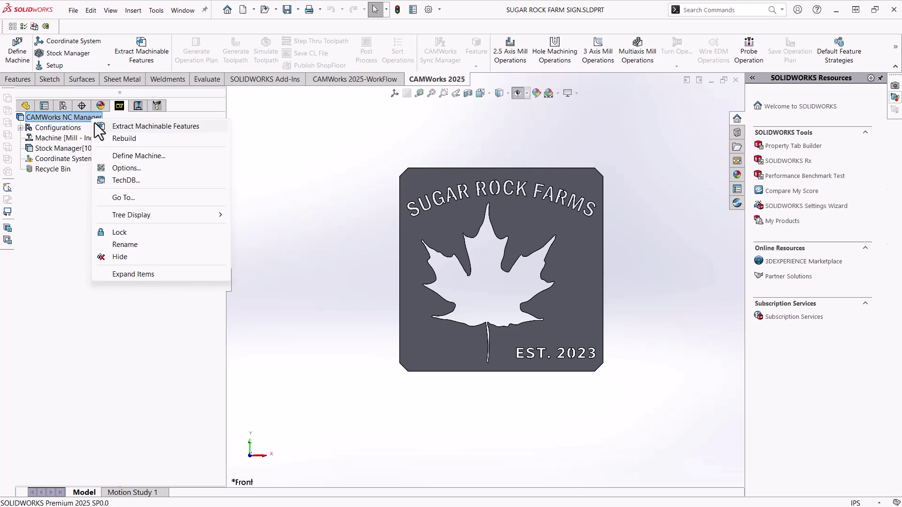
pyautogui.click(117, 170)
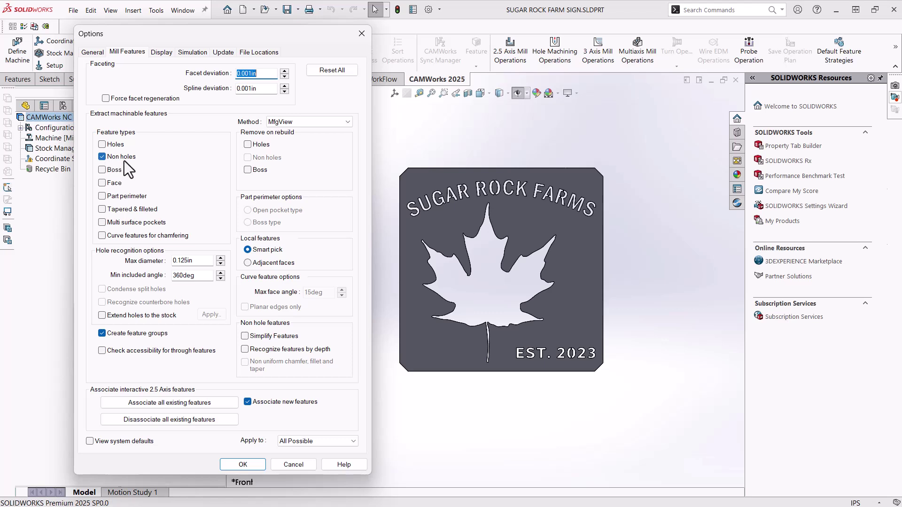
pyautogui.click(242, 466)
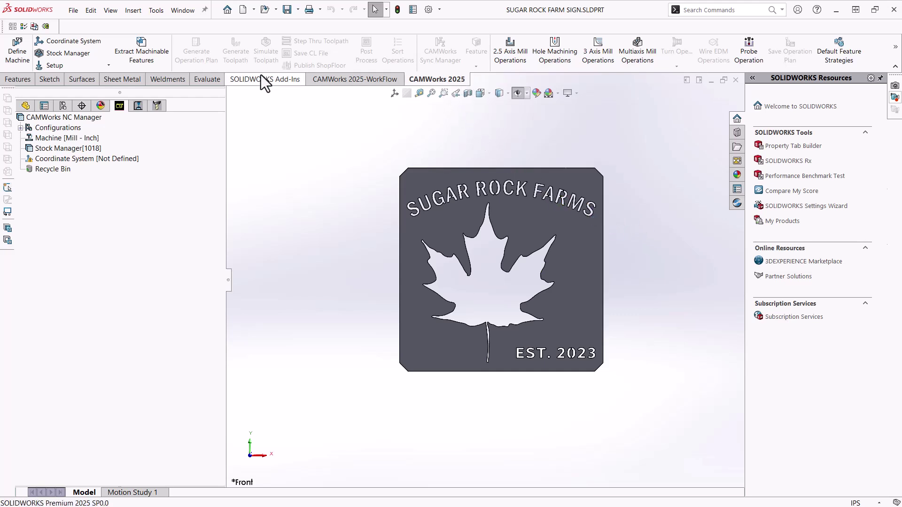
# Activate the CNC PLASMA machine and CNC PLASMA tool crib, using crib tools only
pyautogui.click(18, 53)
pyautogui.click(95, 71)
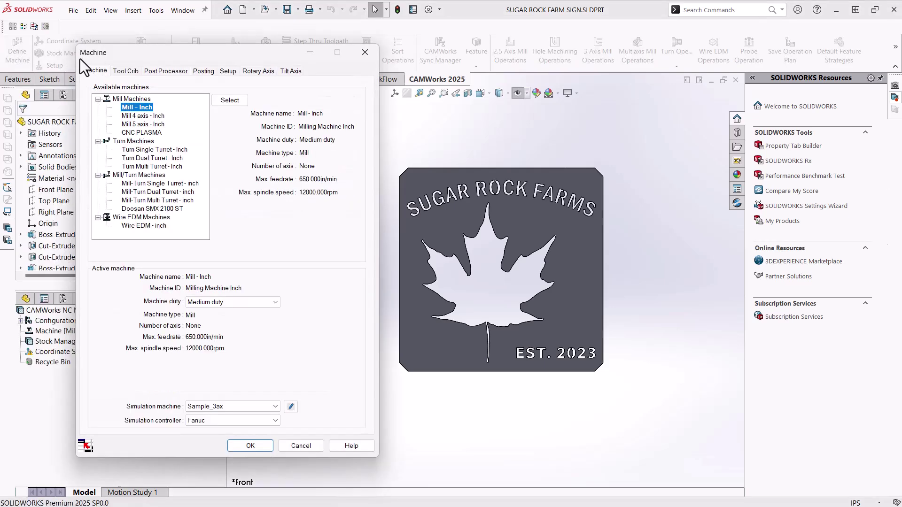
pyautogui.click(141, 132)
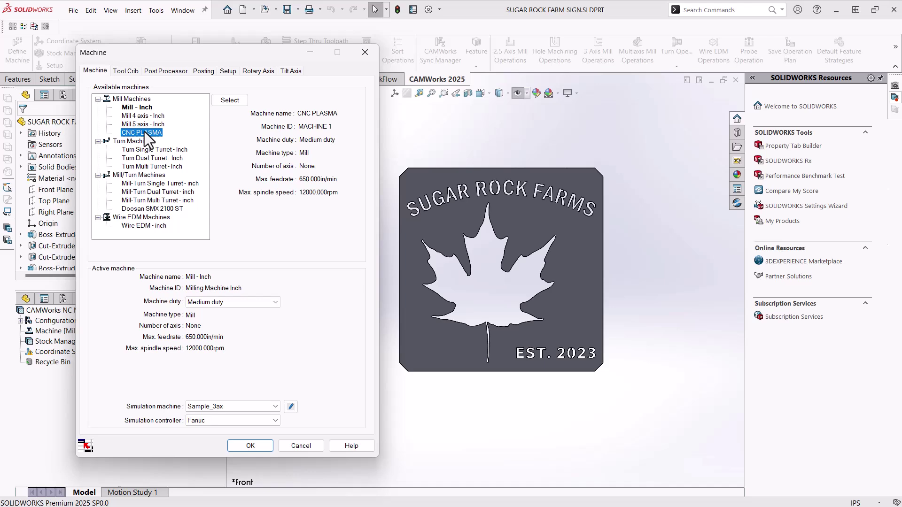
pyautogui.click(230, 100)
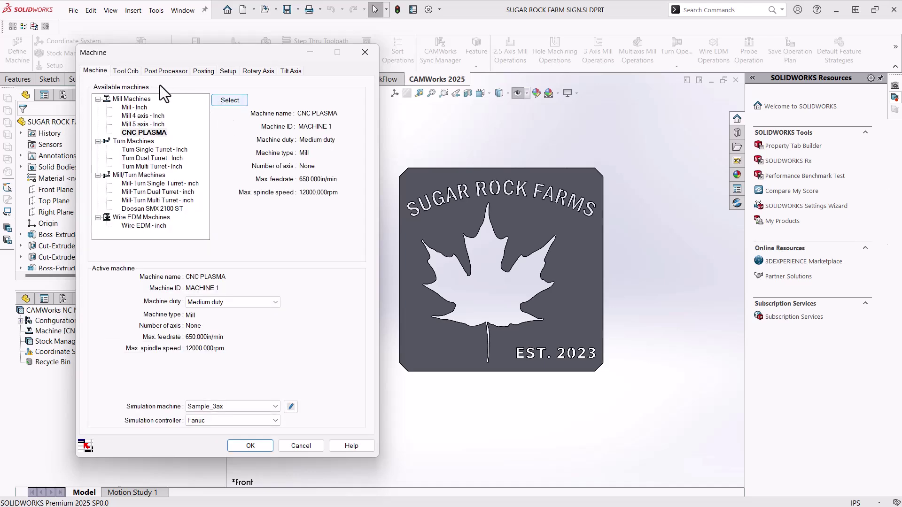
pyautogui.click(128, 71)
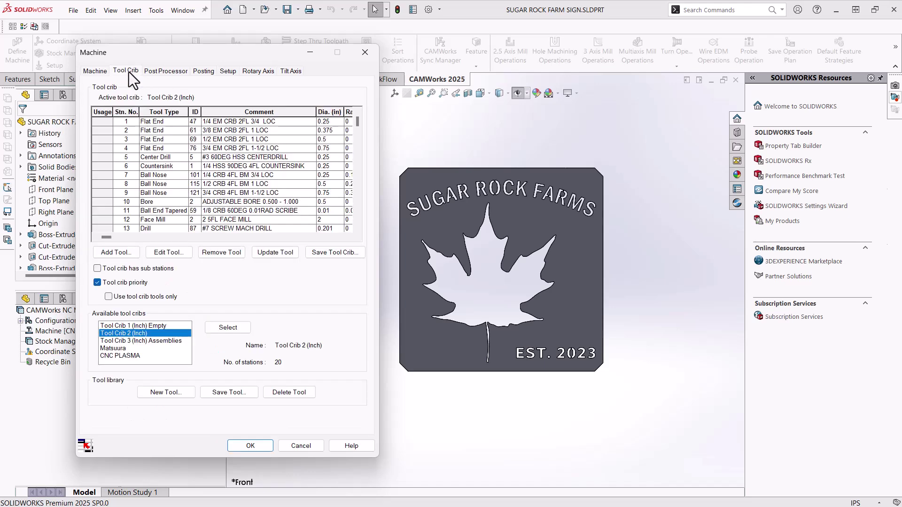
pyautogui.click(125, 356)
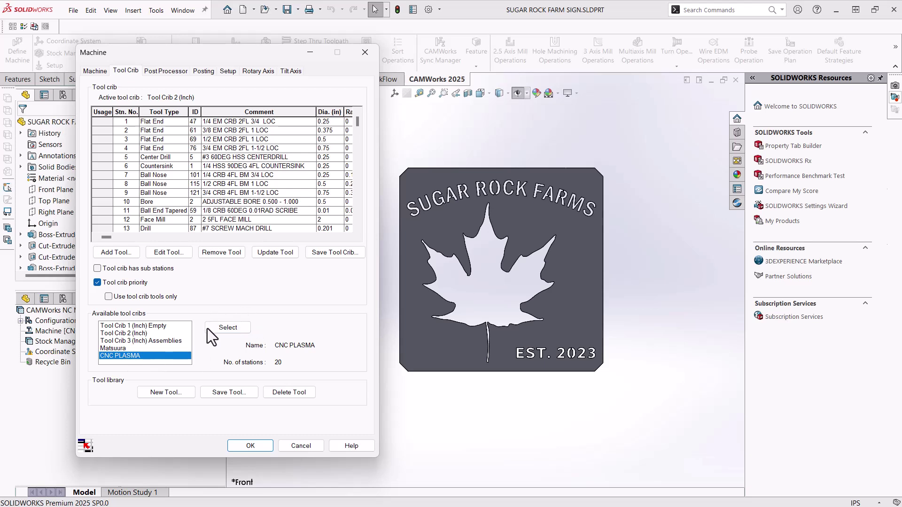
pyautogui.click(231, 328)
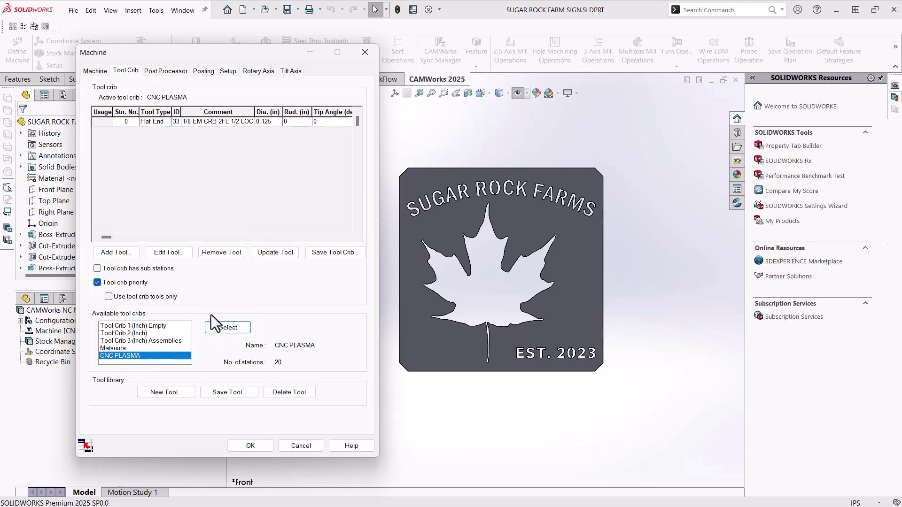
pyautogui.click(142, 298)
# Choose the BASIC_LASER_PLASMA_WATER post processor and confirm the machine setup
pyautogui.click(167, 71)
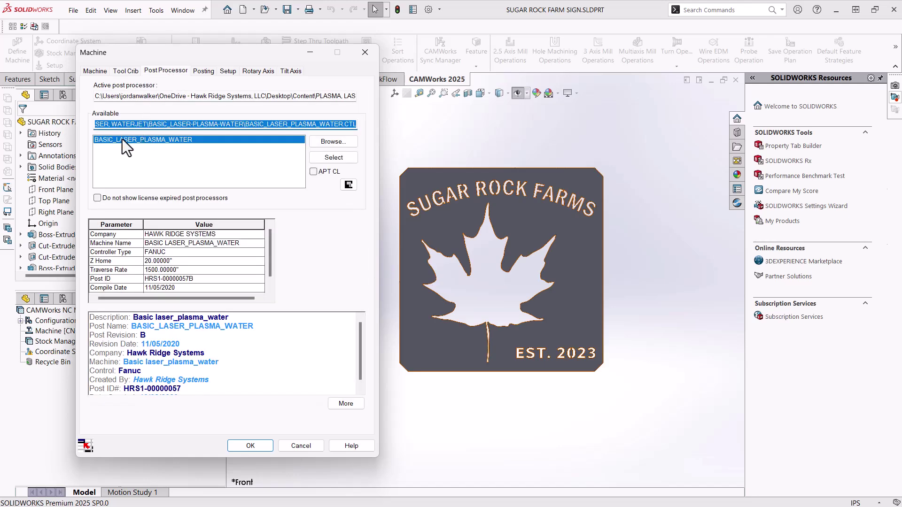
pyautogui.click(332, 158)
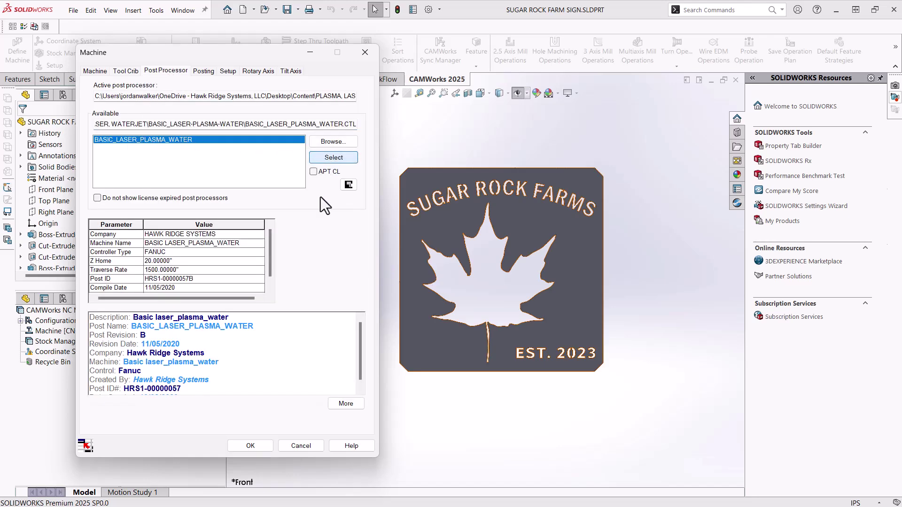
pyautogui.click(250, 446)
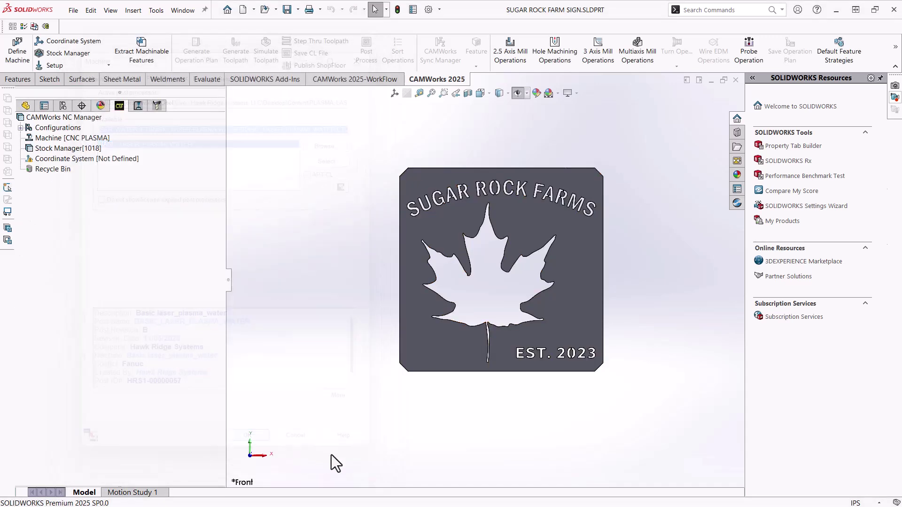
# Place the fixture origin at the lower-left stock corner, X on the bottom edge, Y reversed along the left edge
pyautogui.click(77, 44)
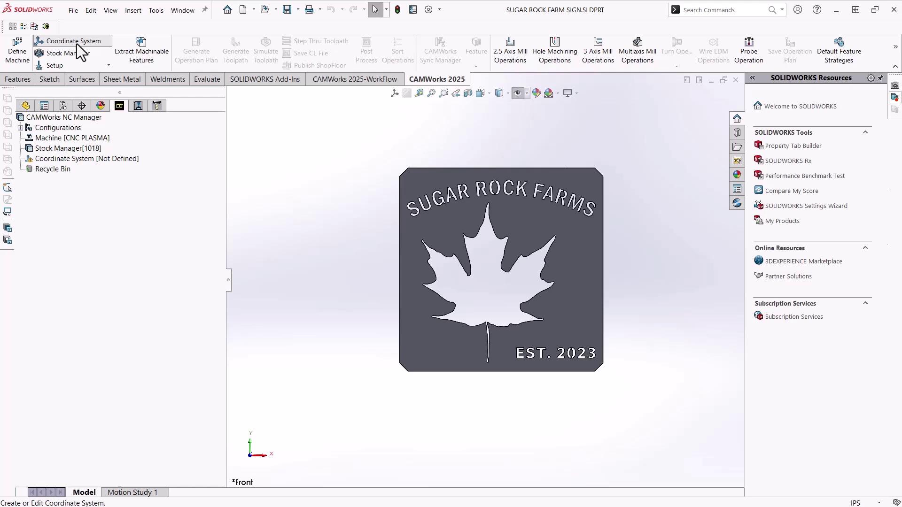
pyautogui.moveTo(456, 384); pyautogui.dragTo(487, 377, button='middle')
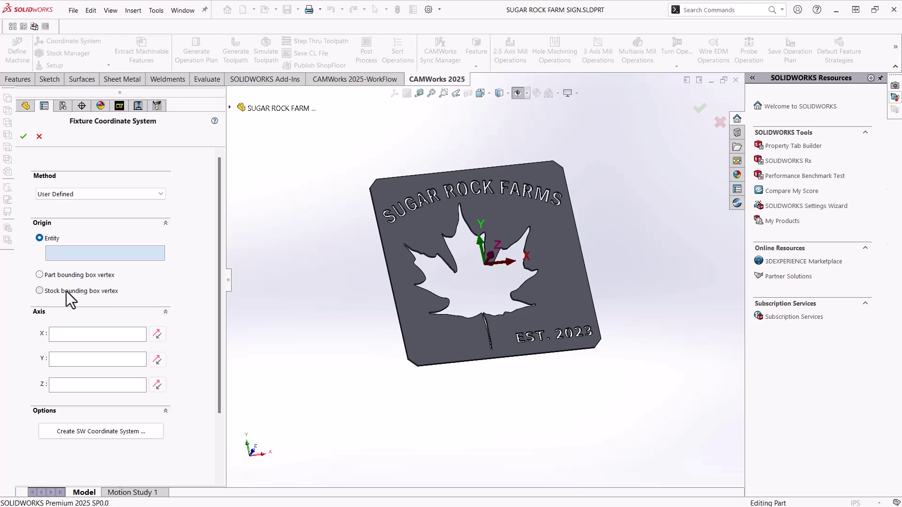
pyautogui.click(79, 291)
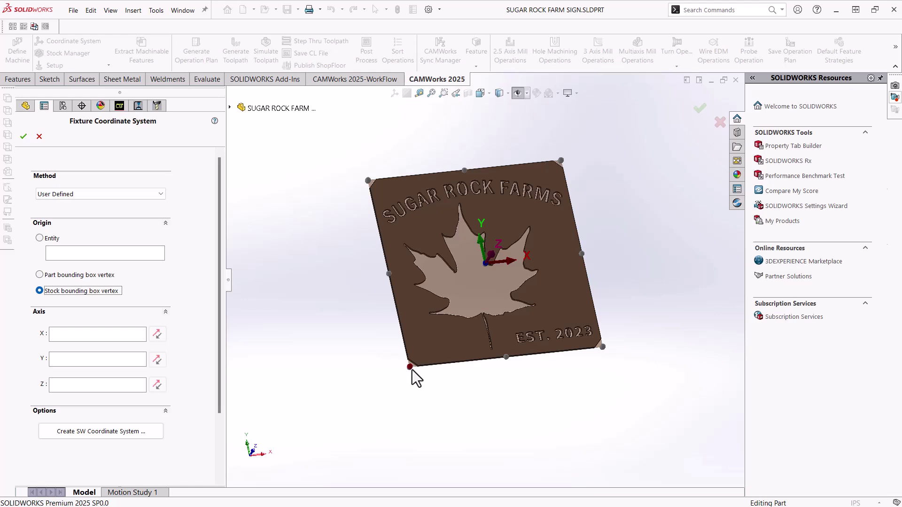
pyautogui.scroll(-5, 411, 369)
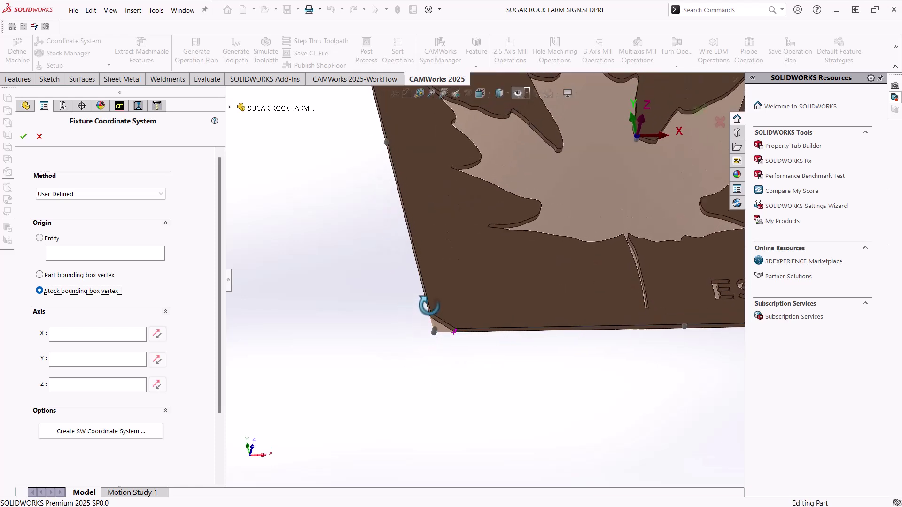
pyautogui.click(432, 325)
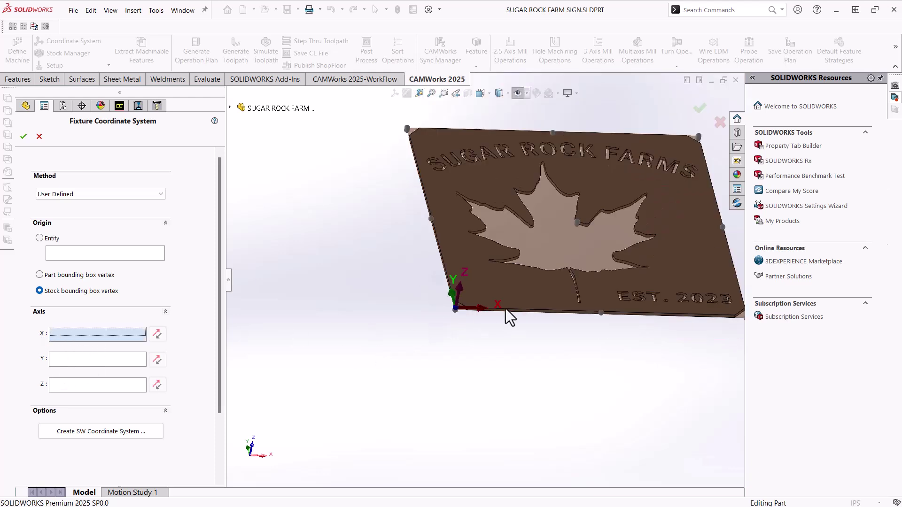
pyautogui.click(506, 309)
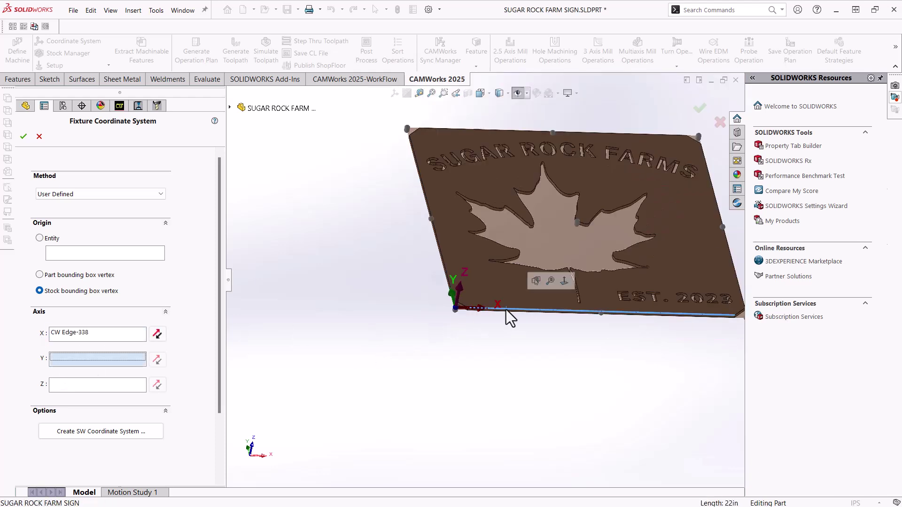
pyautogui.click(444, 261)
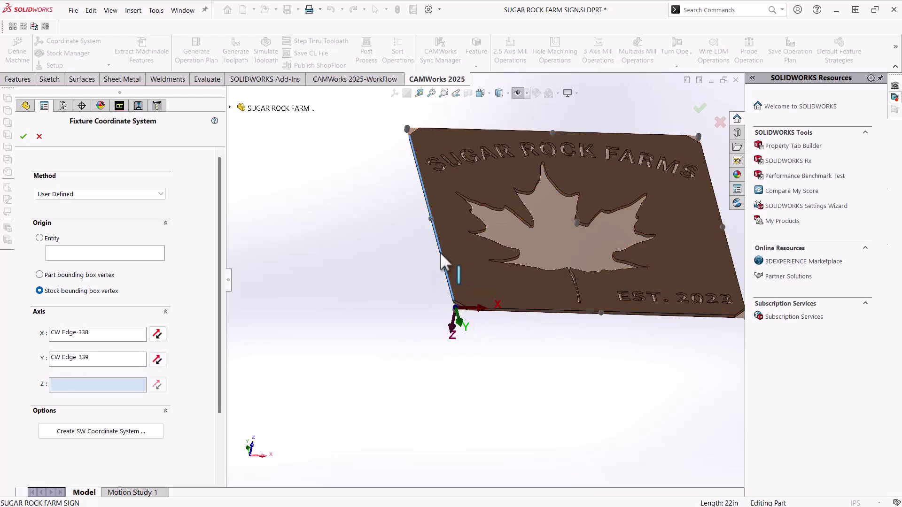
pyautogui.click(157, 361)
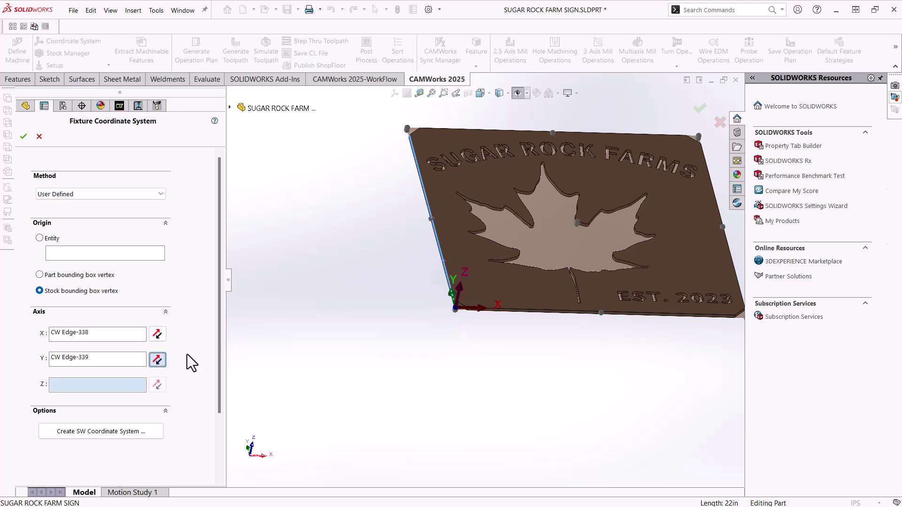
pyautogui.click(23, 136)
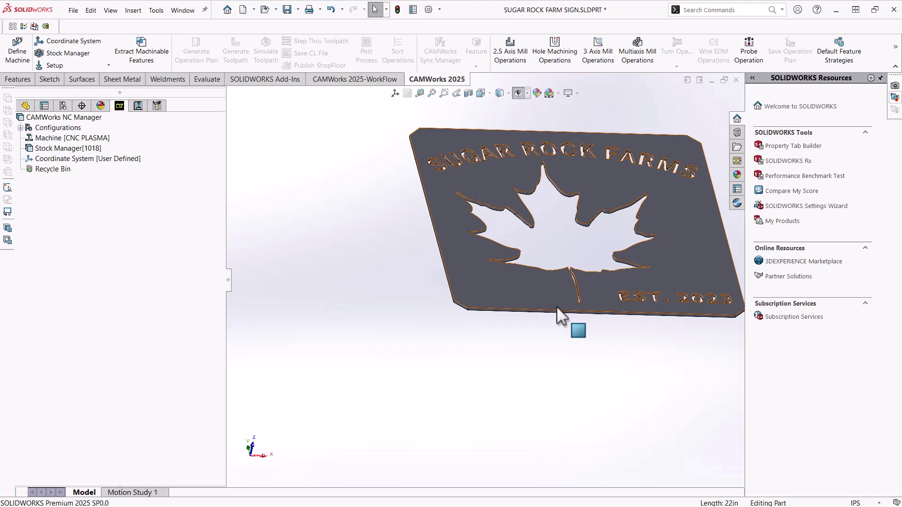
# Fit the sign and show it square-on in Front view
pyautogui.press('f')
pyautogui.moveTo(591, 219); pyautogui.dragTo(562, 306, button='middle')
pyautogui.press('space')
pyautogui.click(424, 343)
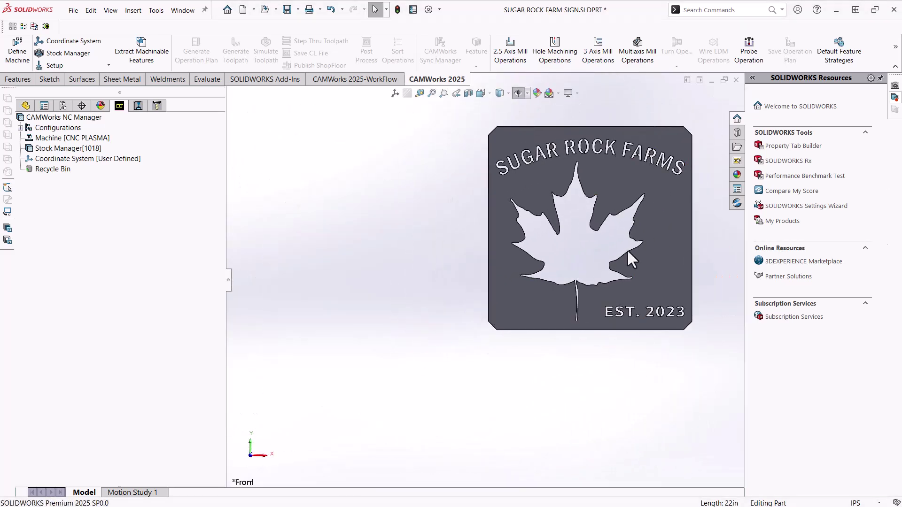
# Extract the 26 irregular pockets, generate the operation plan, and generate Contour Mill toolpaths
pyautogui.click(142, 56)
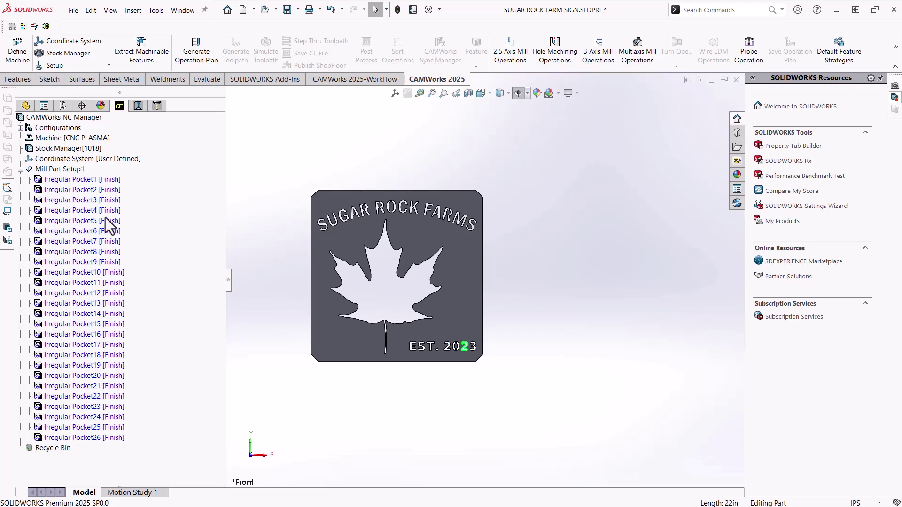
pyautogui.click(204, 61)
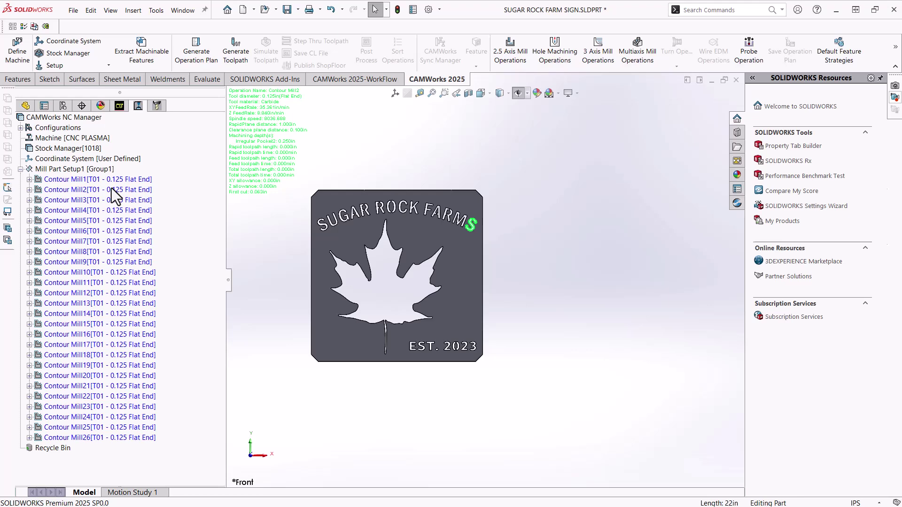
pyautogui.click(238, 66)
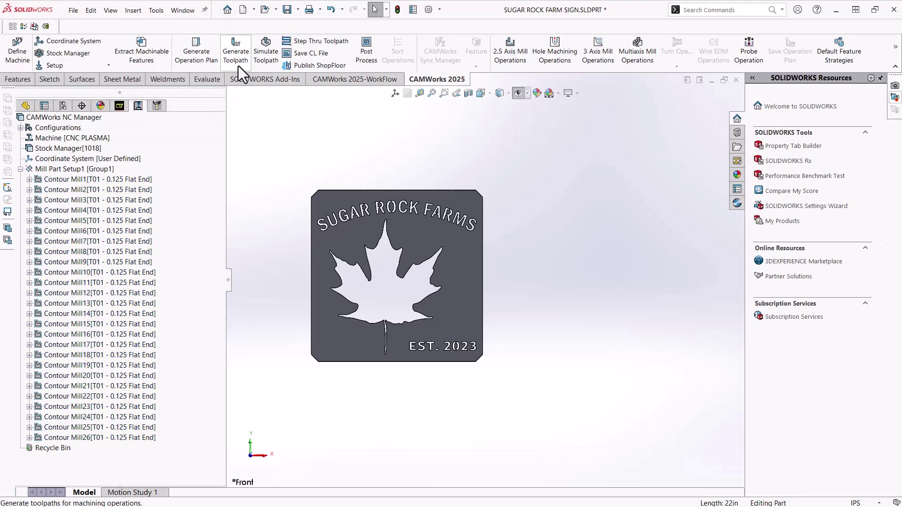
# Change Contour Mill1's First cut amount from 50 to 500, preview it, and apply
pyautogui.click(141, 180)
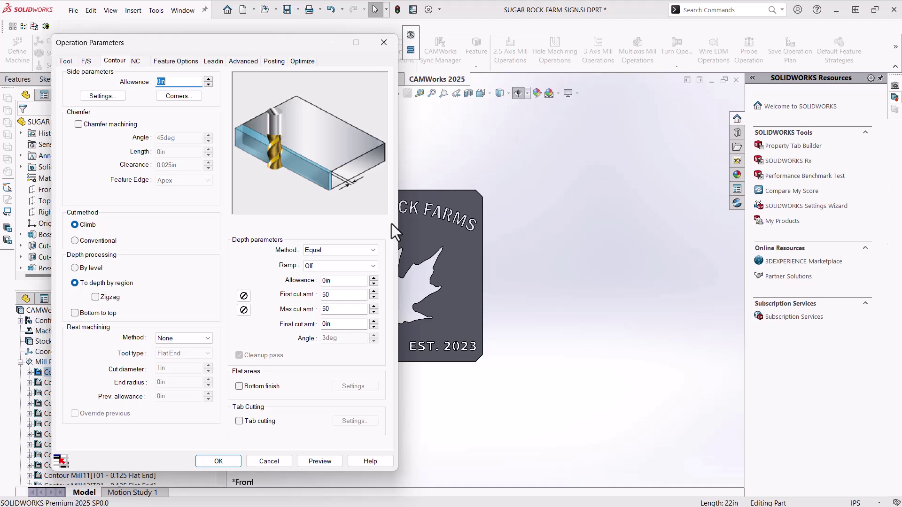
pyautogui.scroll(-5, 484, 252)
pyautogui.moveTo(484, 252); pyautogui.dragTo(486, 148, button='middle')
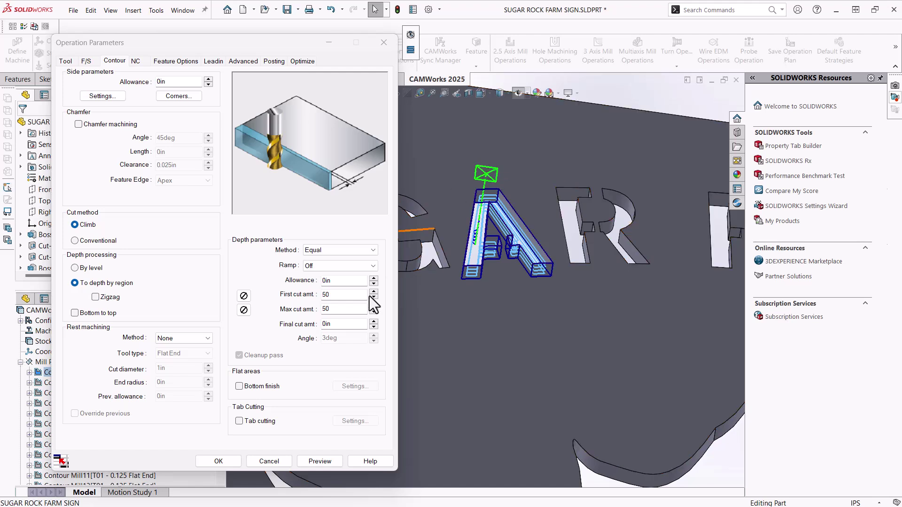
pyautogui.click(330, 296)
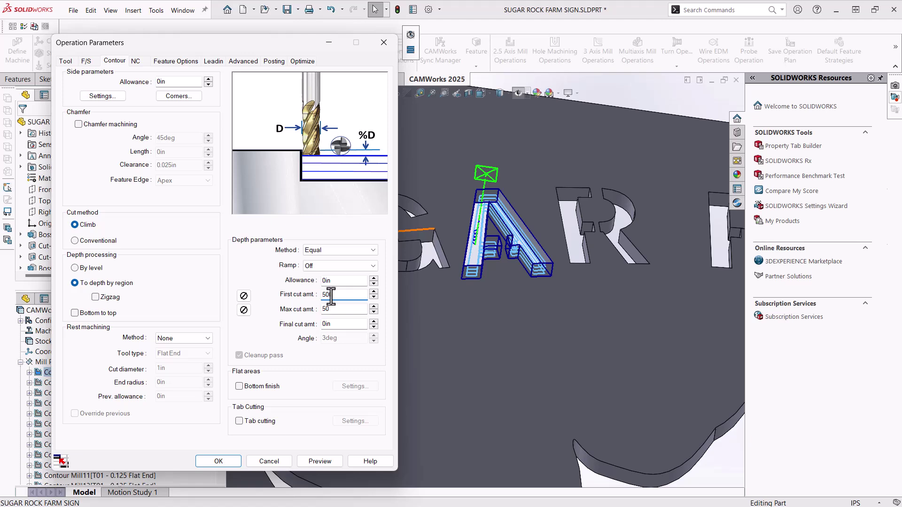
pyautogui.write('0')
pyautogui.click(316, 461)
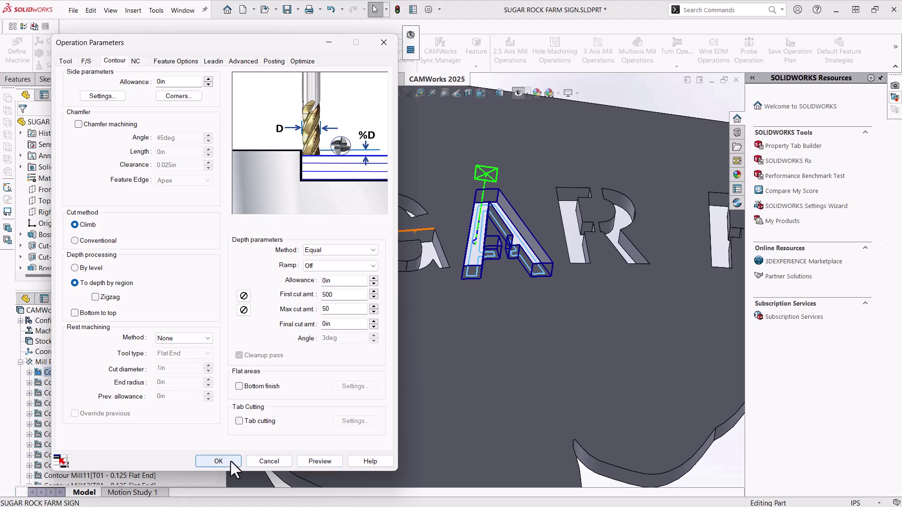
pyautogui.click(218, 461)
pyautogui.scroll(5, 507, 360)
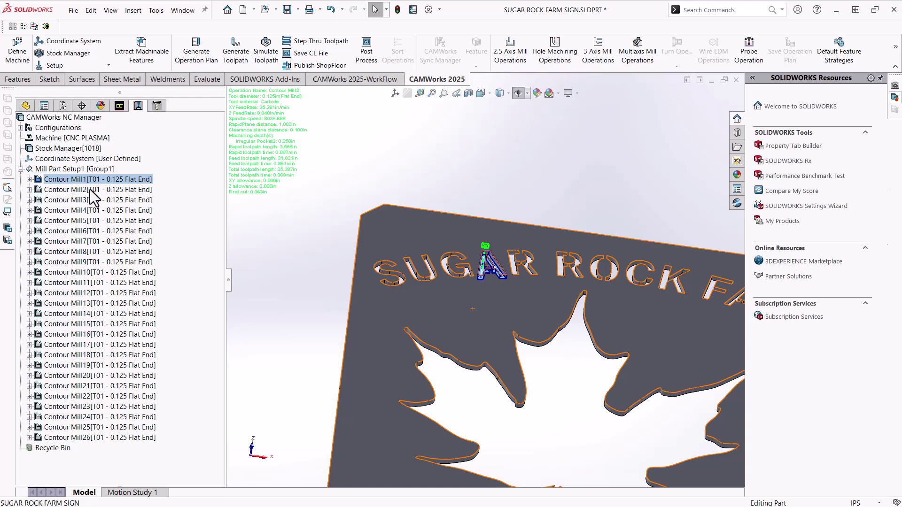
# Link Contour Mill2–Contour Mill26 to Contour Mill1, then regenerate toolpaths from Contour Mill2
pyautogui.rightClick(83, 183)
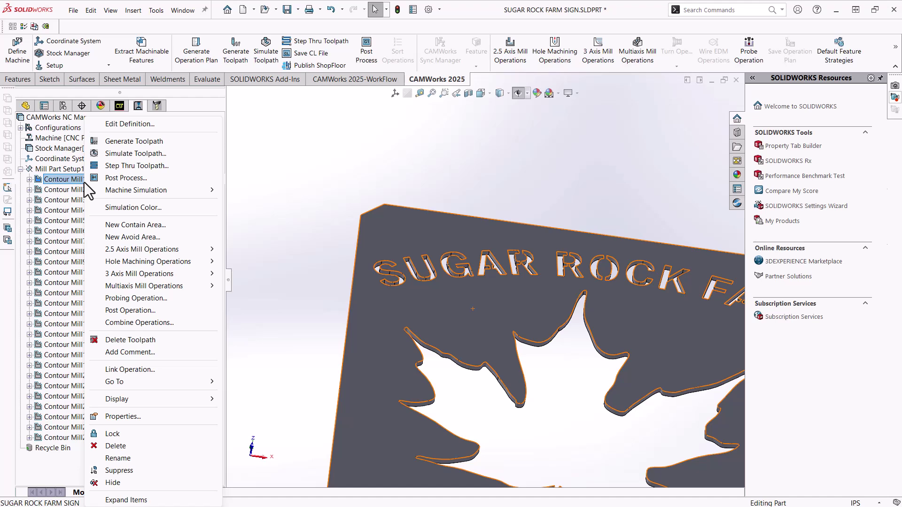
pyautogui.click(132, 370)
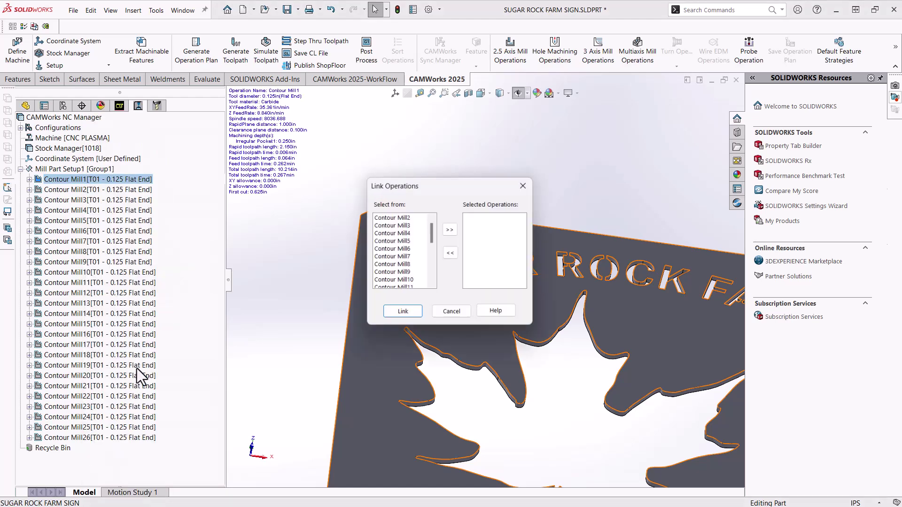
pyautogui.moveTo(392, 218); pyautogui.dragTo(400, 284)
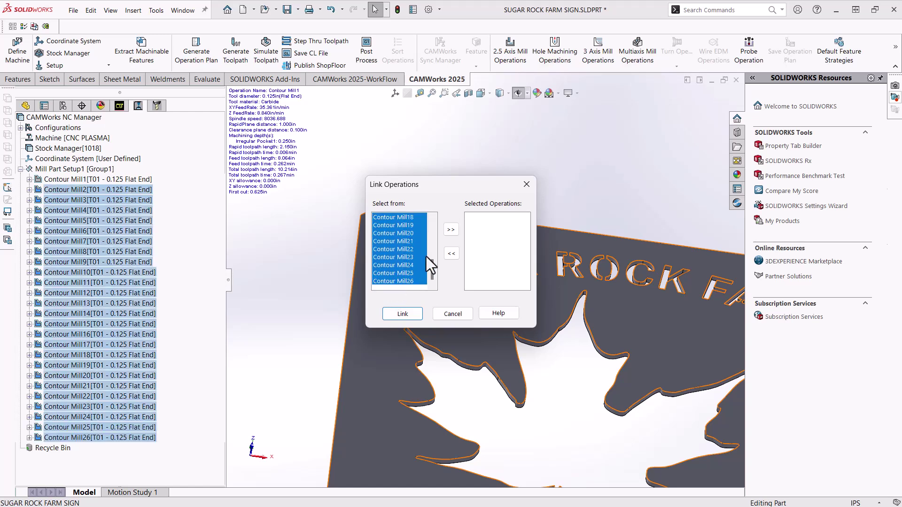
pyautogui.click(451, 230)
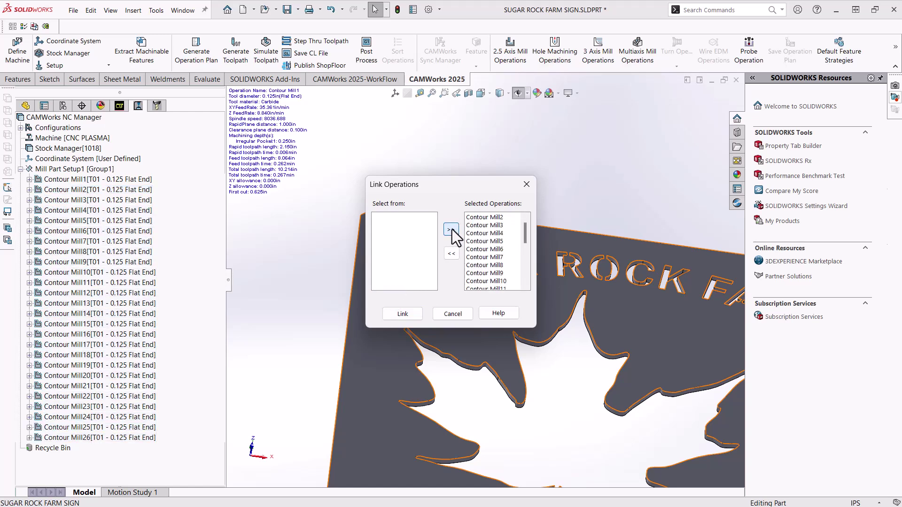
pyautogui.click(403, 314)
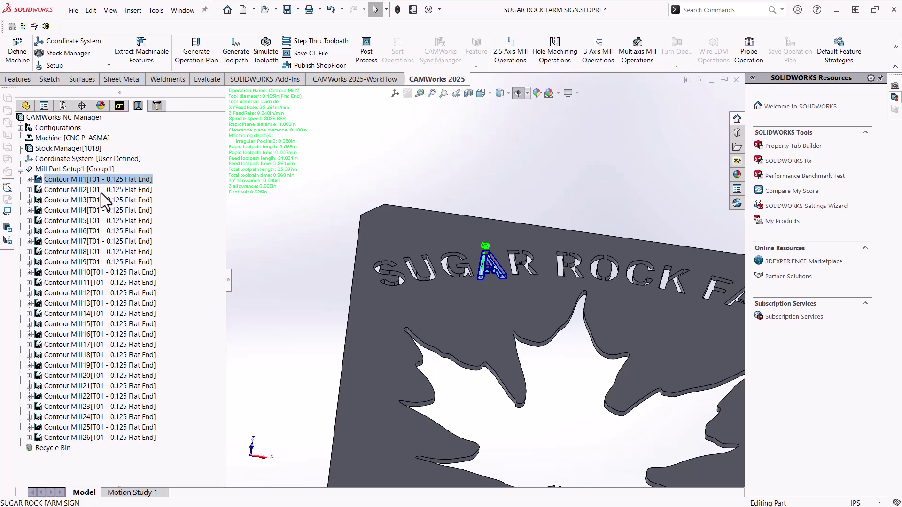
pyautogui.rightClick(100, 193)
pyautogui.click(159, 142)
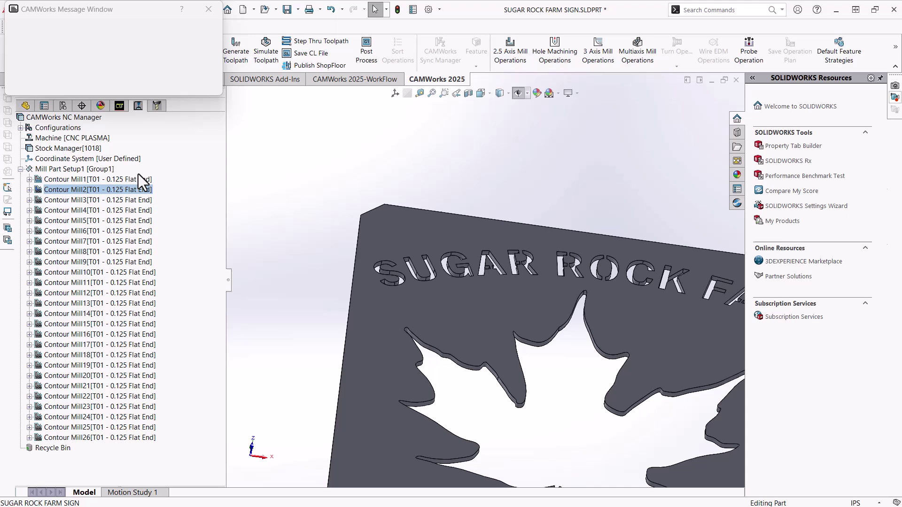
pyautogui.hotkey('ctrl', '1')
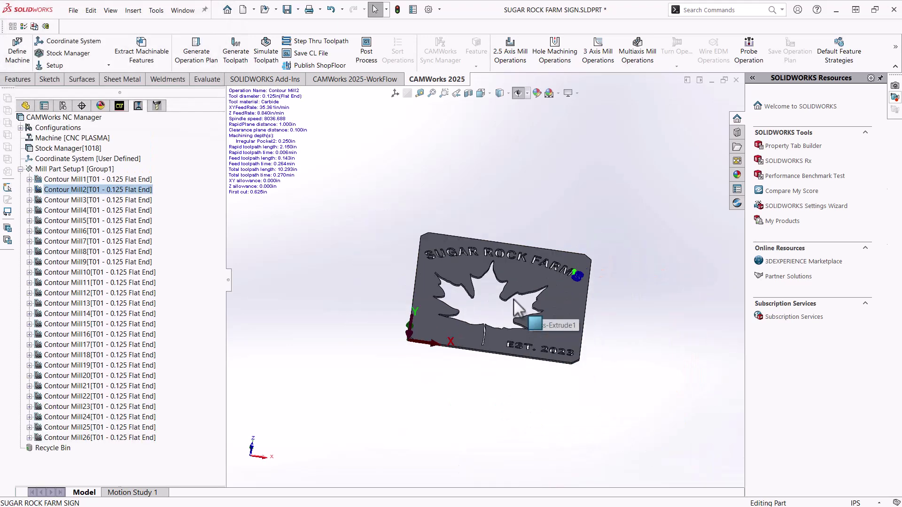